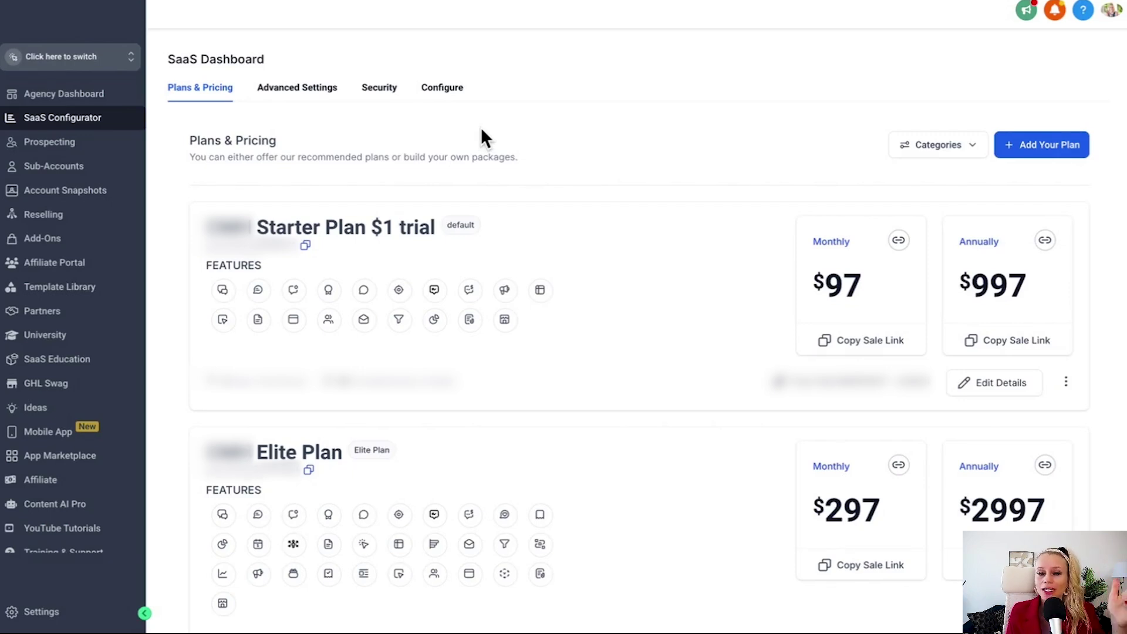
pyautogui.click(297, 87)
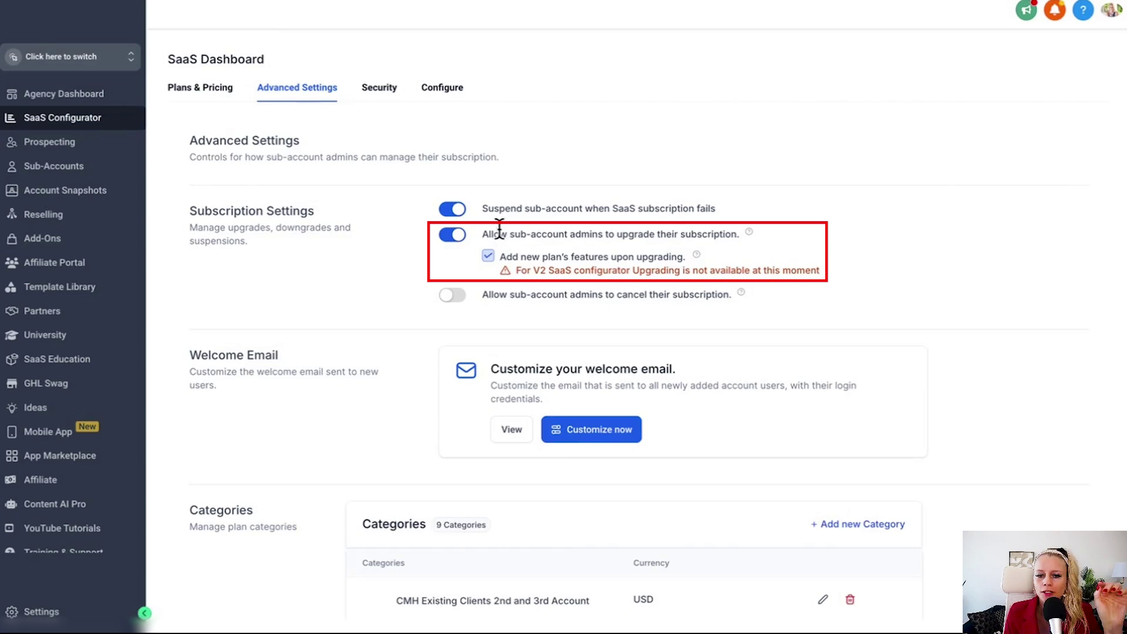
pyautogui.moveTo(487, 236); pyautogui.dragTo(741, 234)
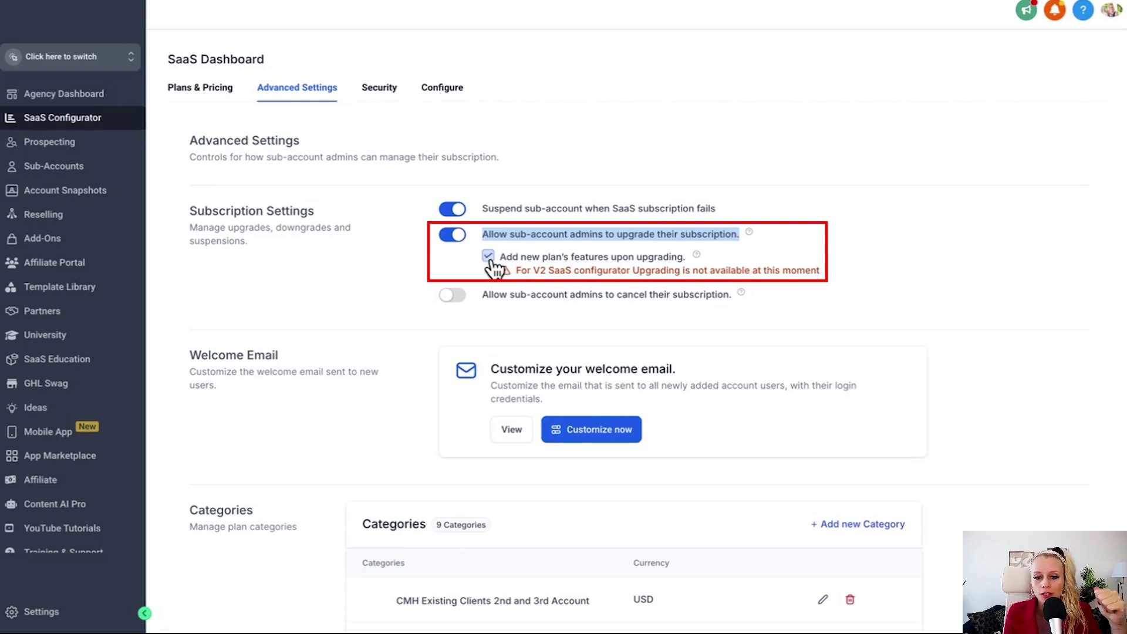
pyautogui.click(525, 279)
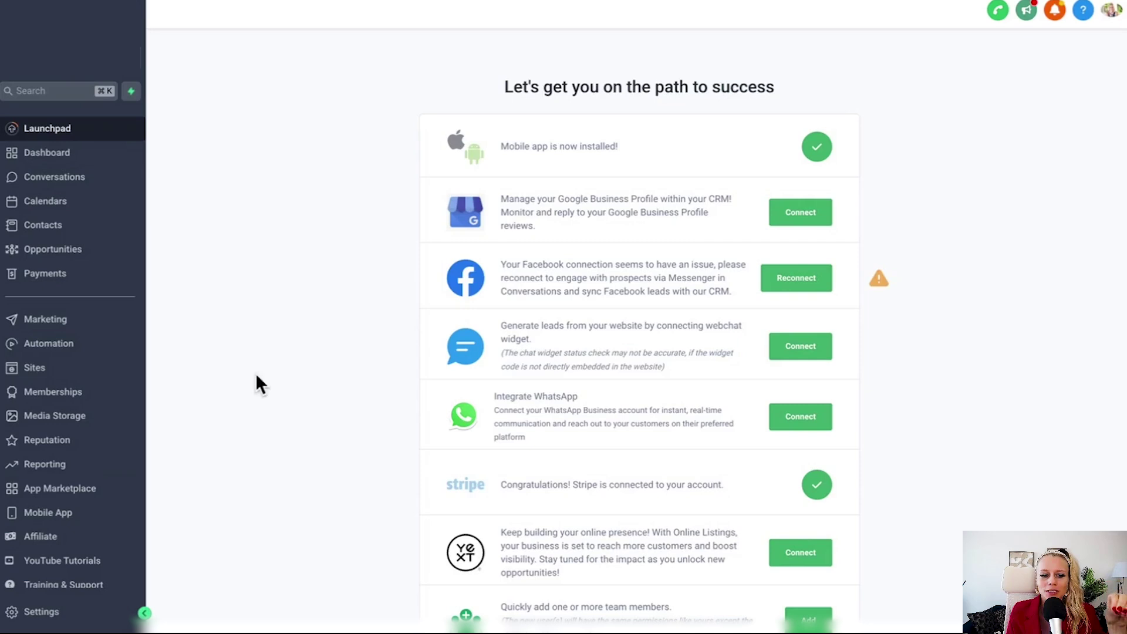
# Step: Check the sub-account's billing dashboard for subscription modify or cancel options
pyautogui.click(42, 620)
pyautogui.click(50, 236)
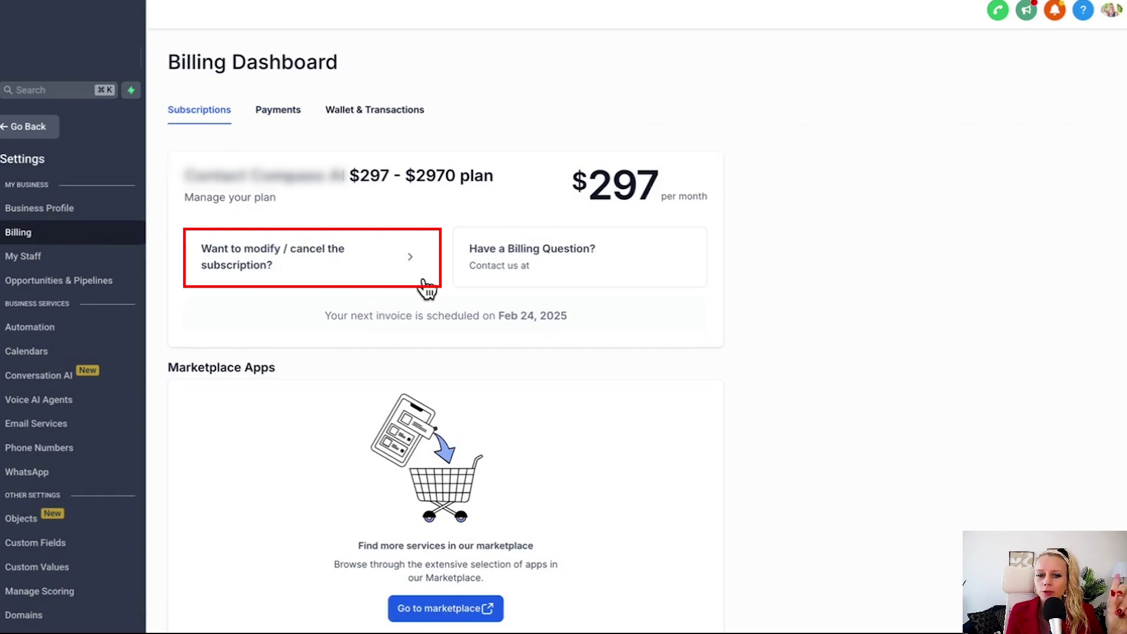
pyautogui.click(413, 264)
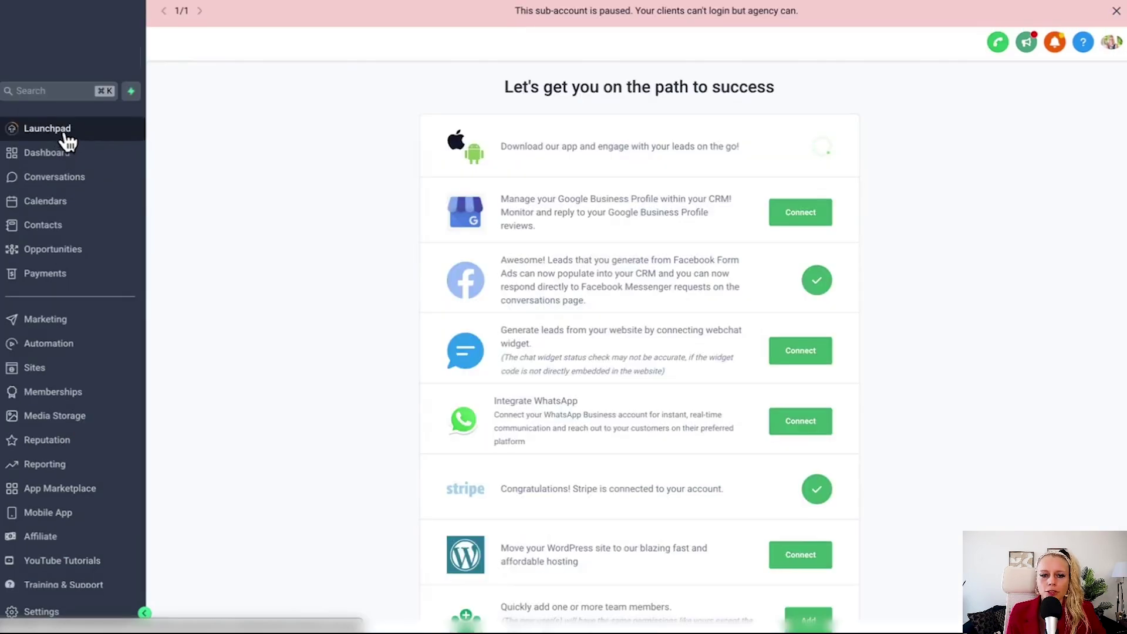
# Step: Show the modify/cancel options for the yearly $997 Starter Plan subscription from sub-account billing
pyautogui.click(41, 611)
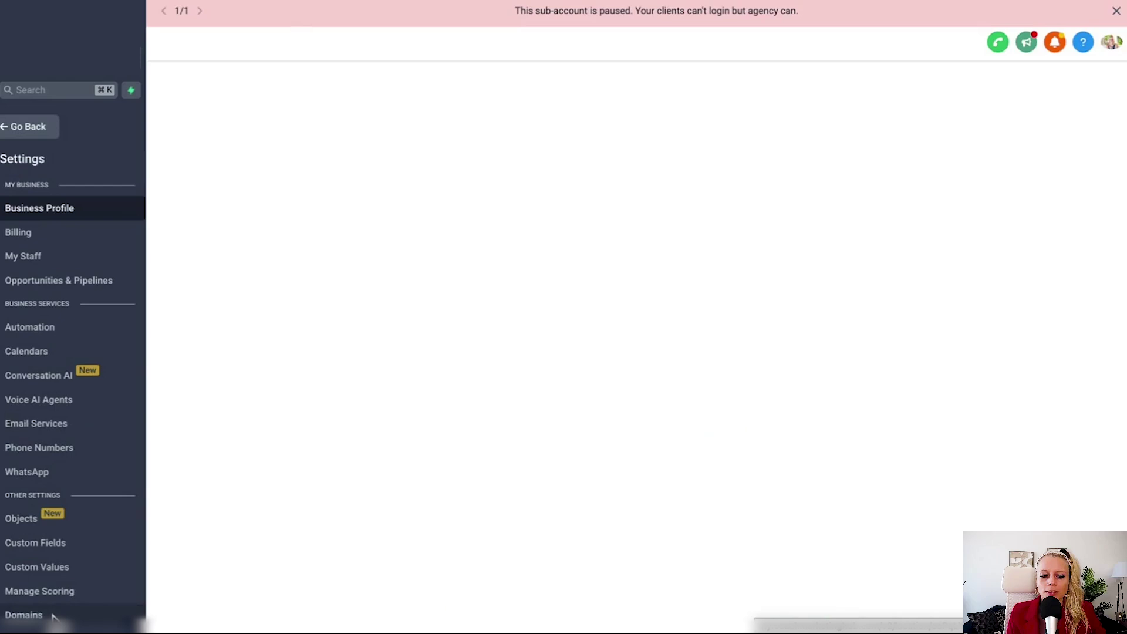
pyautogui.click(39, 238)
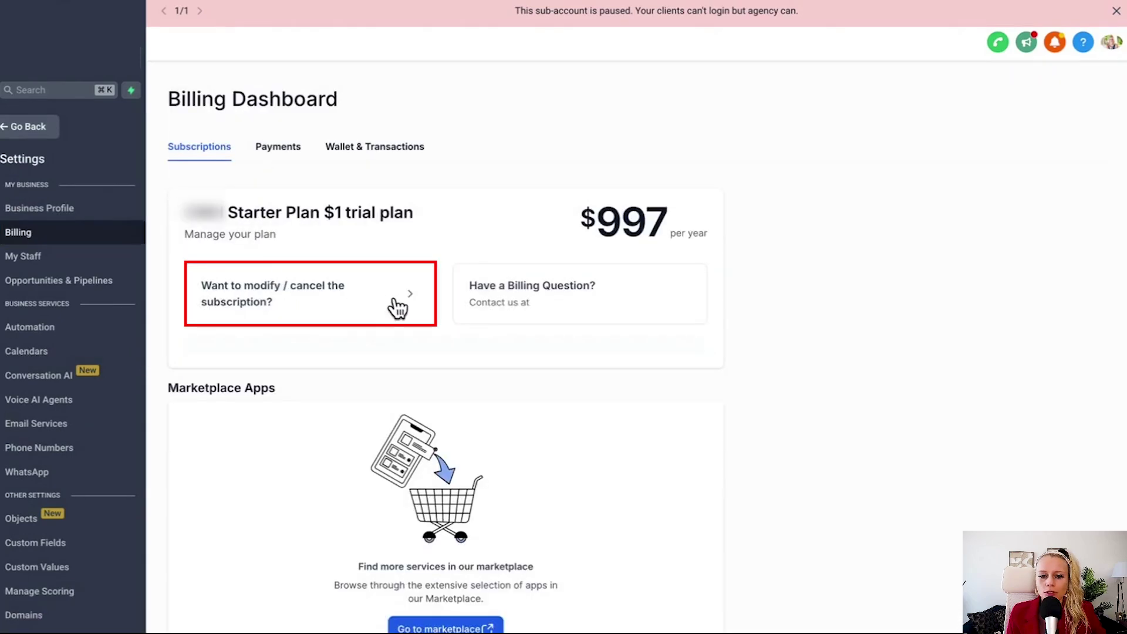
pyautogui.click(409, 304)
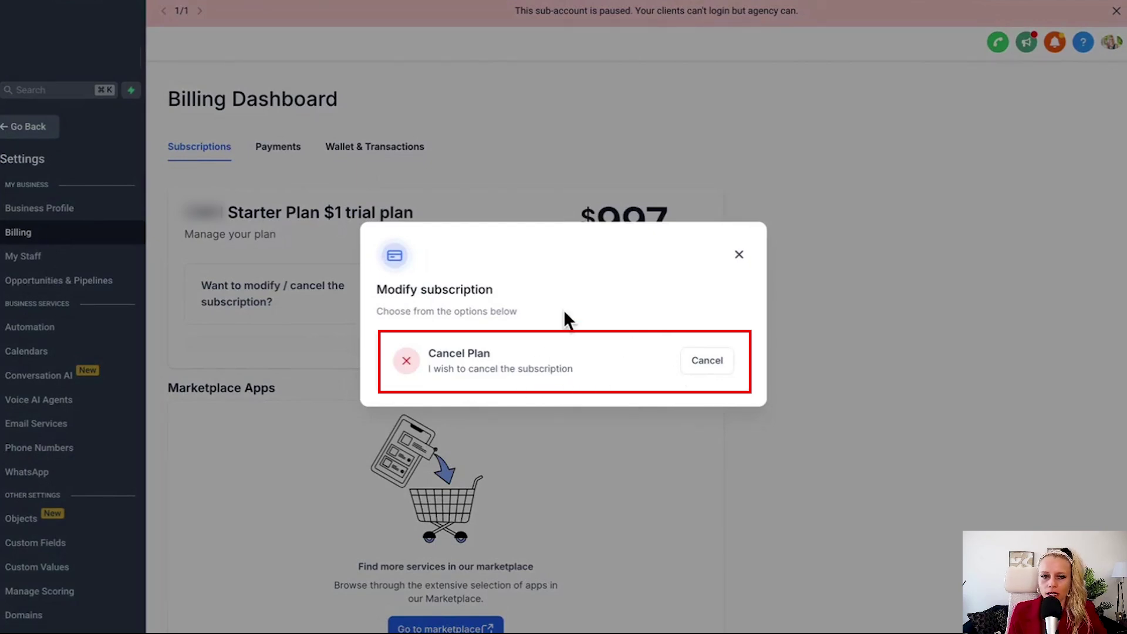
# Step: Dismiss the Modify subscription dialog, which offers only Cancel Plan
pyautogui.press('Escape')
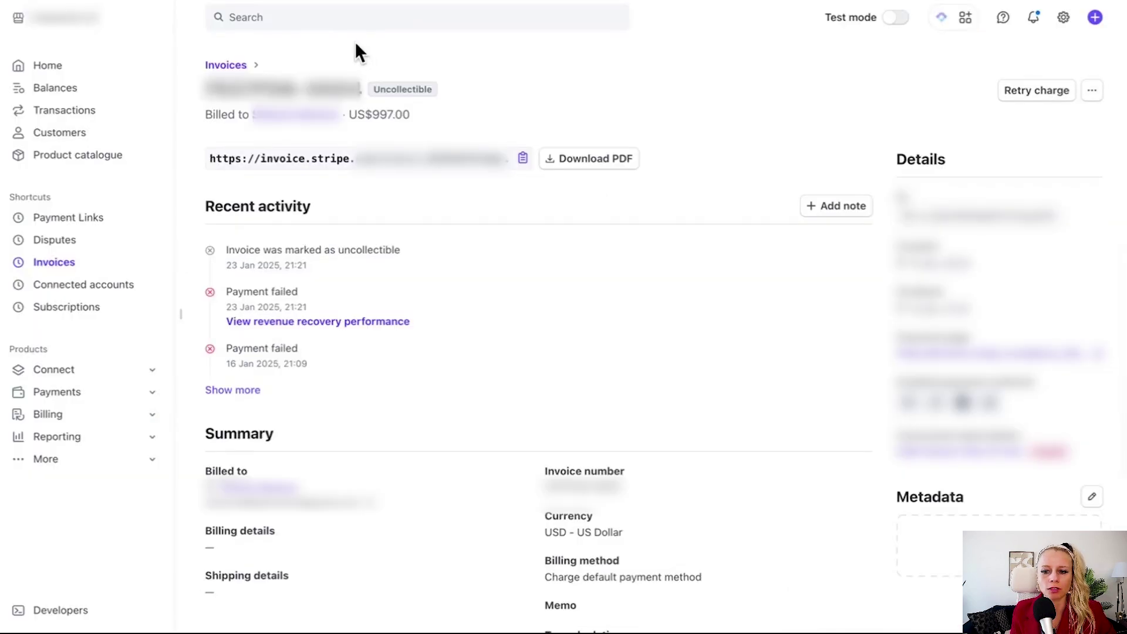
# Step: Search Stripe by invoice ID, then open the 16 Jan US$997.00 failed payment's customer
pyautogui.click(440, 18)
pyautogui.hotkey('ctrl', 'v')
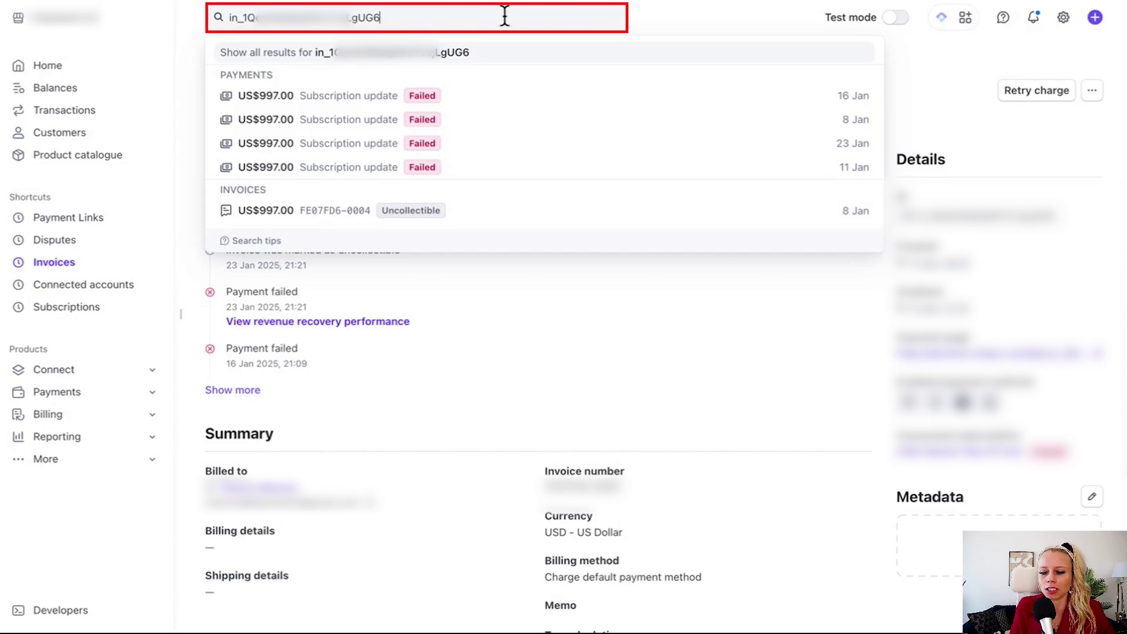
pyautogui.press('Return')
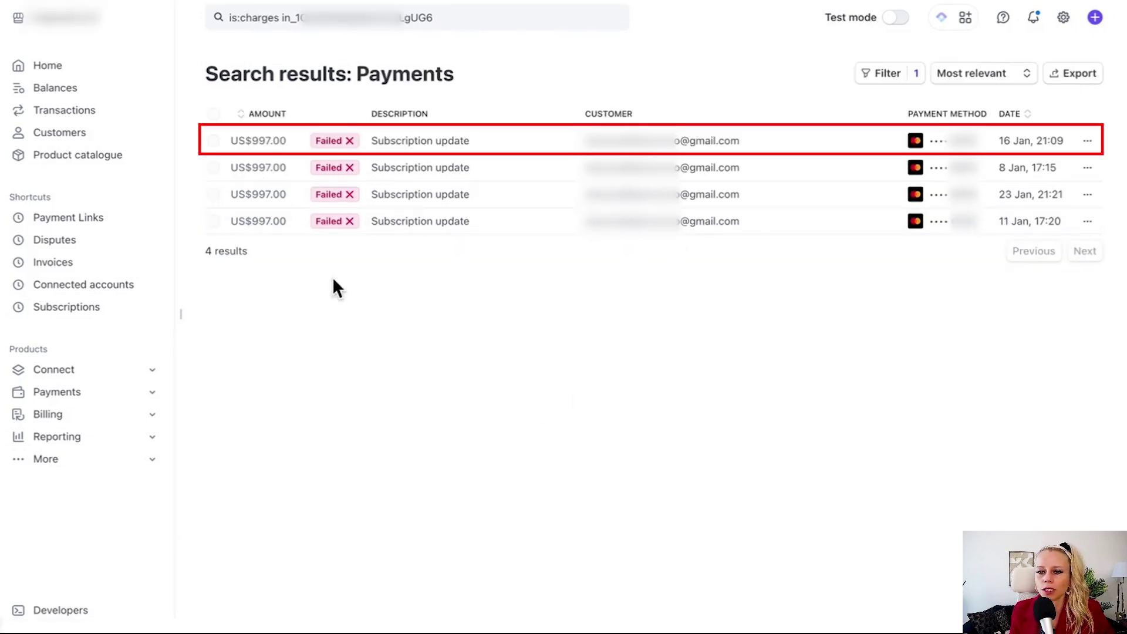
pyautogui.click(458, 144)
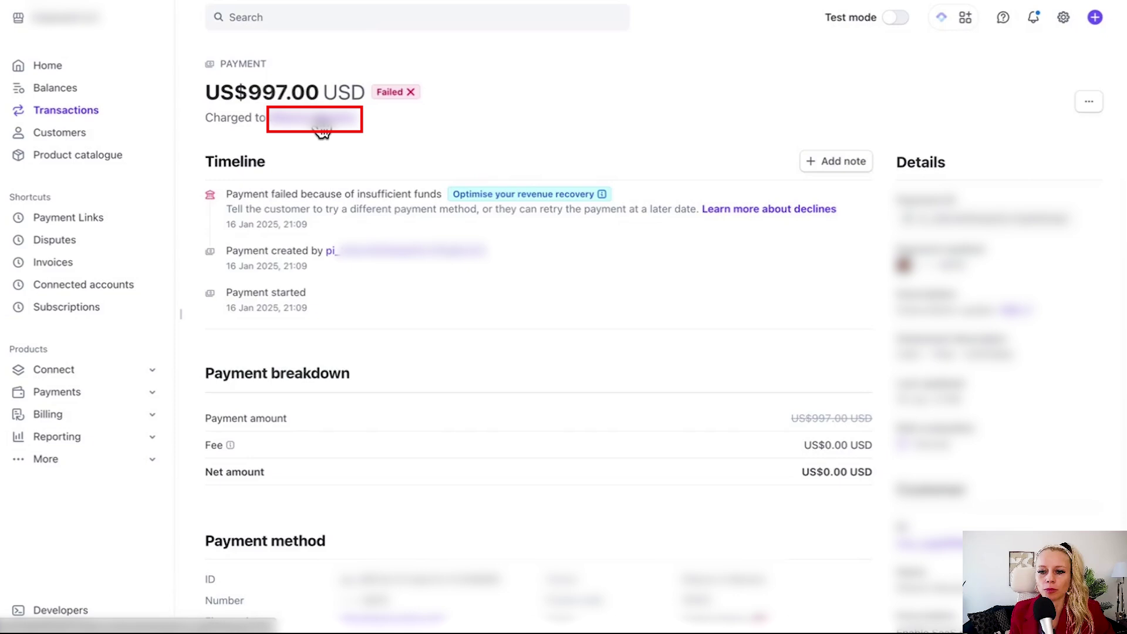
pyautogui.click(330, 125)
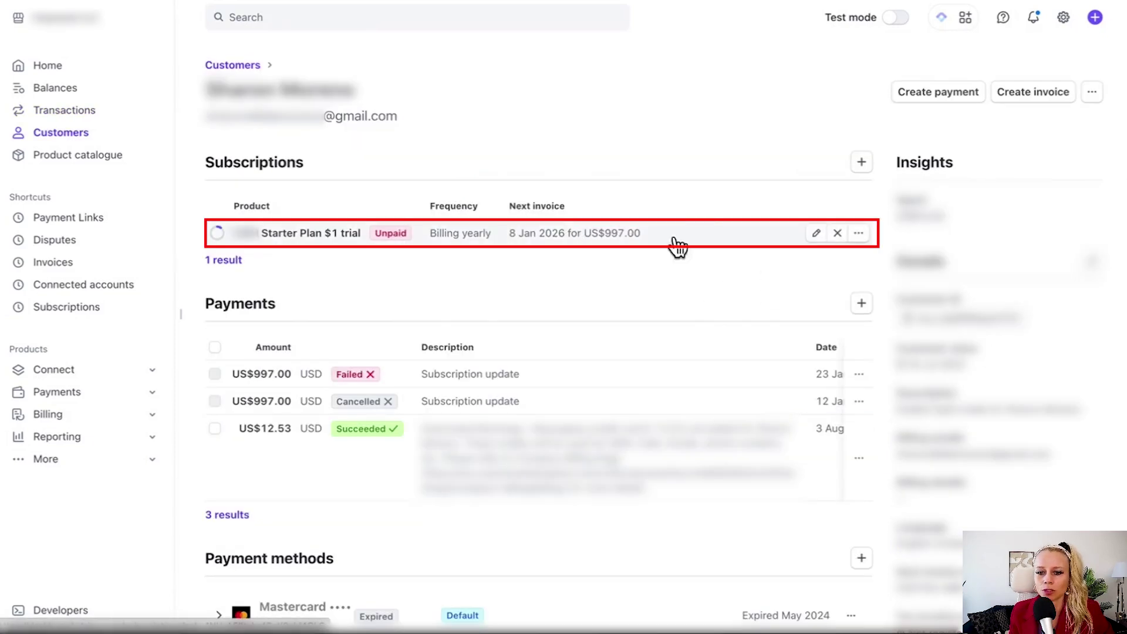
pyautogui.moveTo(816, 234)
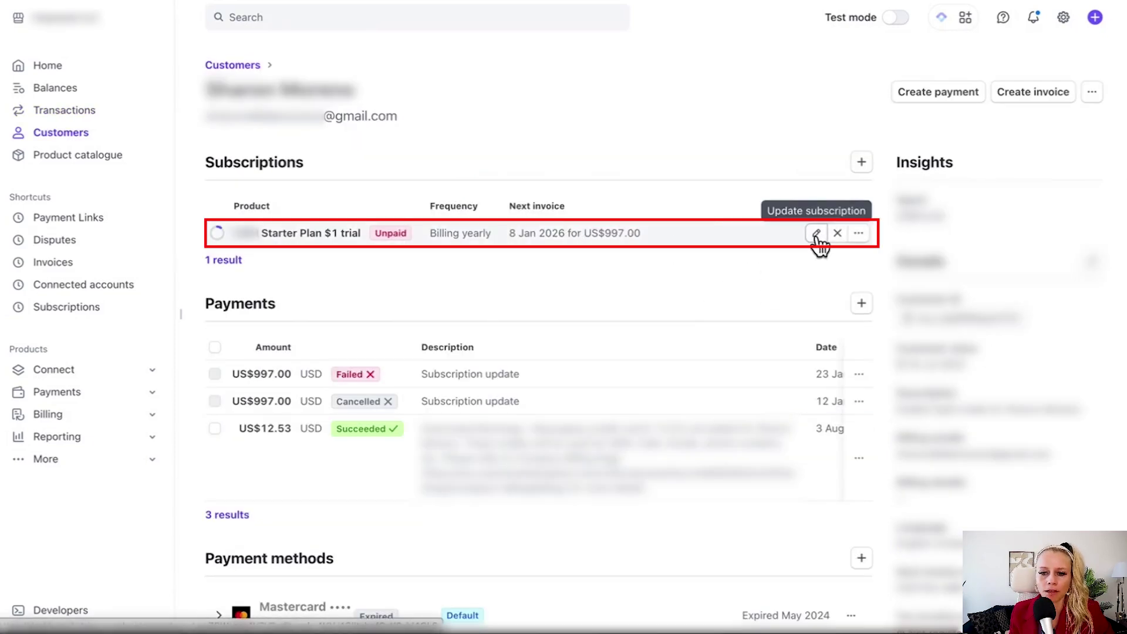
# Step: Replace the US$997.00 yearly Starter Plan price with the US$97.00 monthly price
pyautogui.click(817, 234)
pyautogui.click(228, 401)
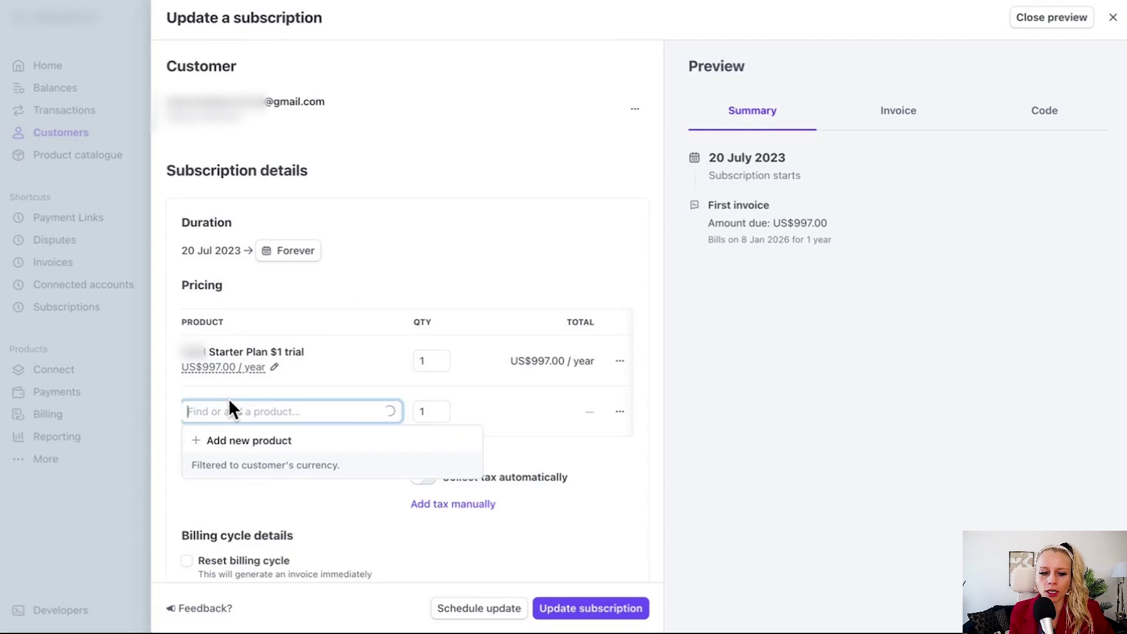
pyautogui.click(459, 512)
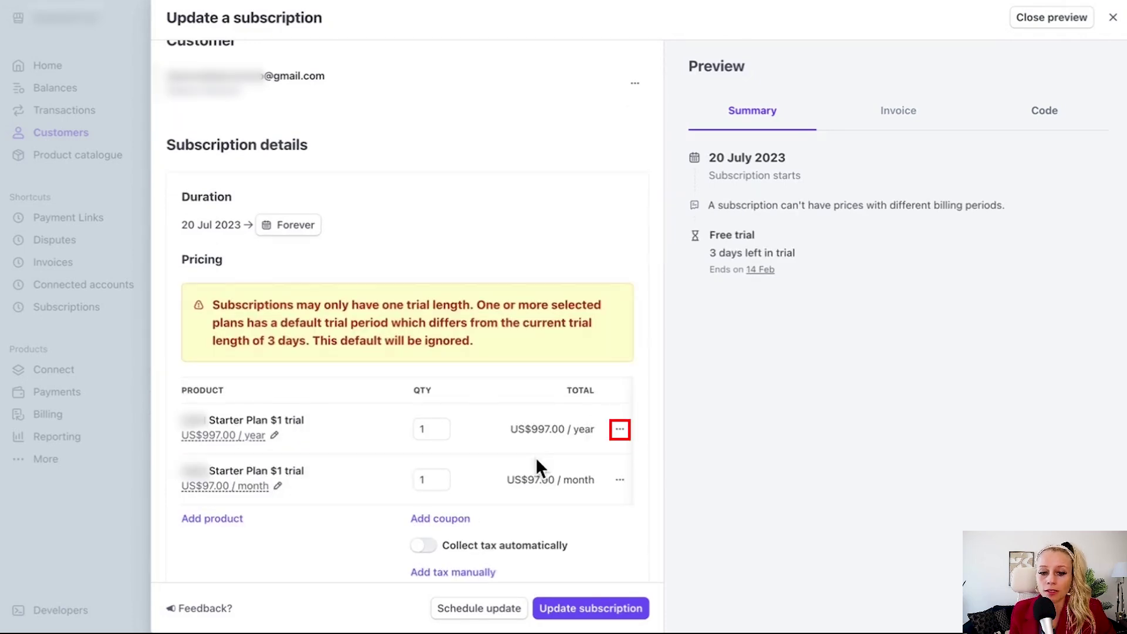
pyautogui.click(620, 431)
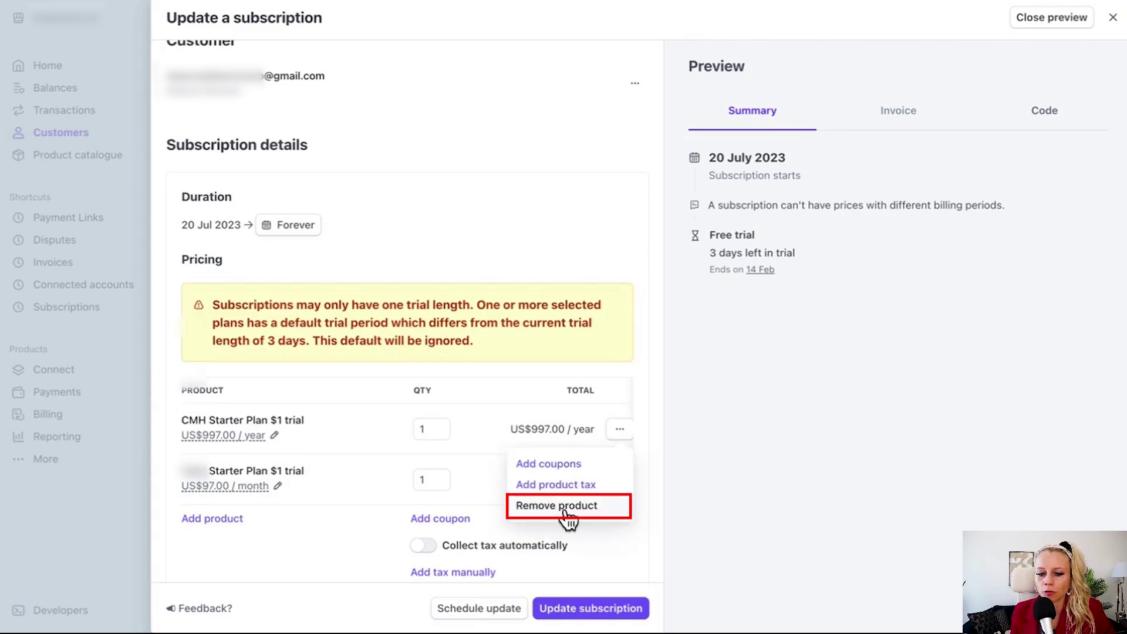
pyautogui.click(563, 510)
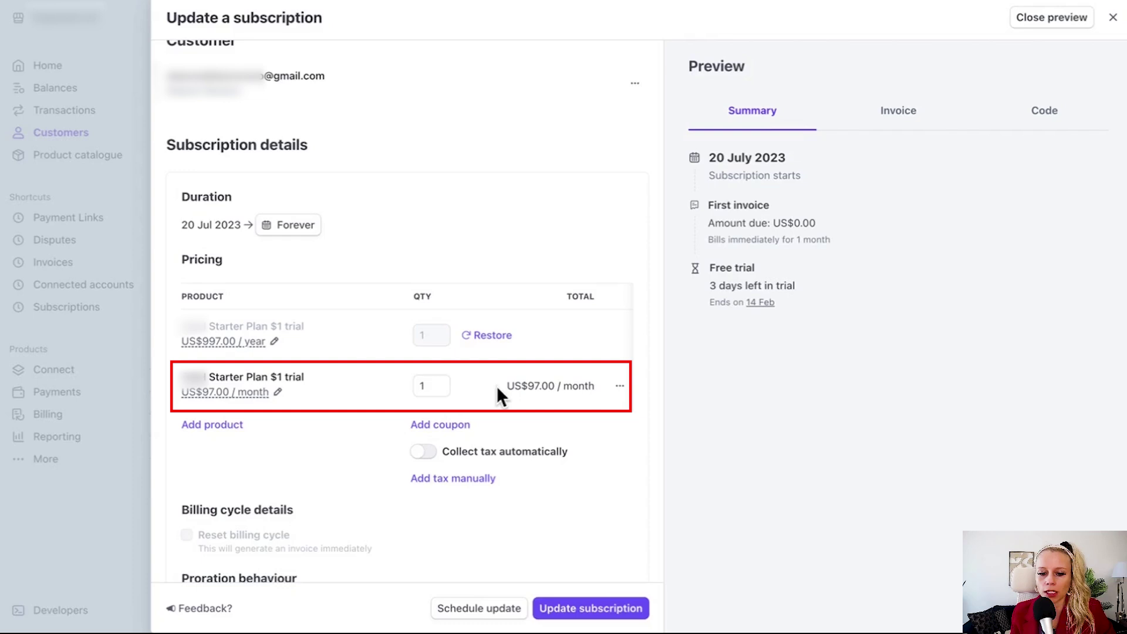
pyautogui.click(590, 609)
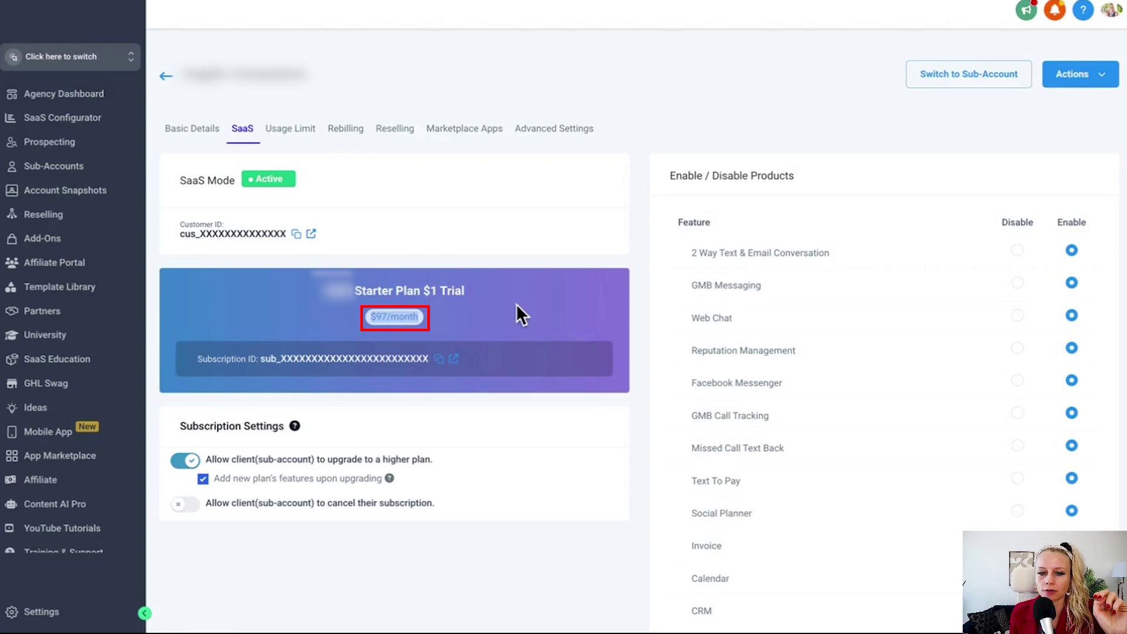
pyautogui.scroll(-2, 905, 412)
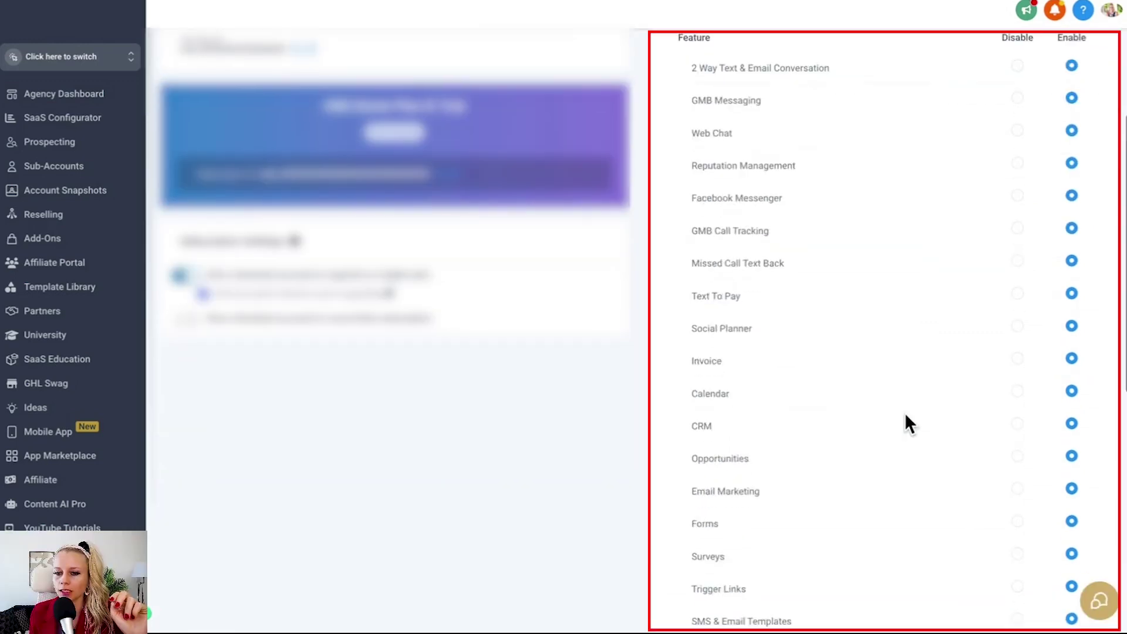
pyautogui.scroll(-3, 1046, 351)
pyautogui.scroll(-2, 1004, 351)
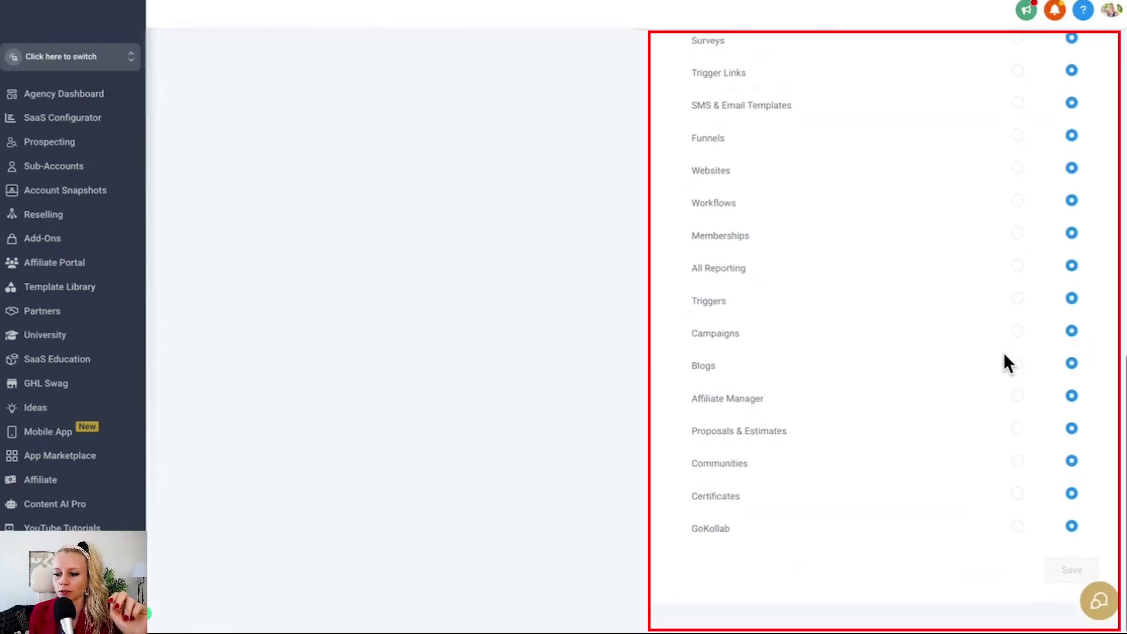
pyautogui.scroll(5, 1004, 355)
pyautogui.scroll(3, 1004, 355)
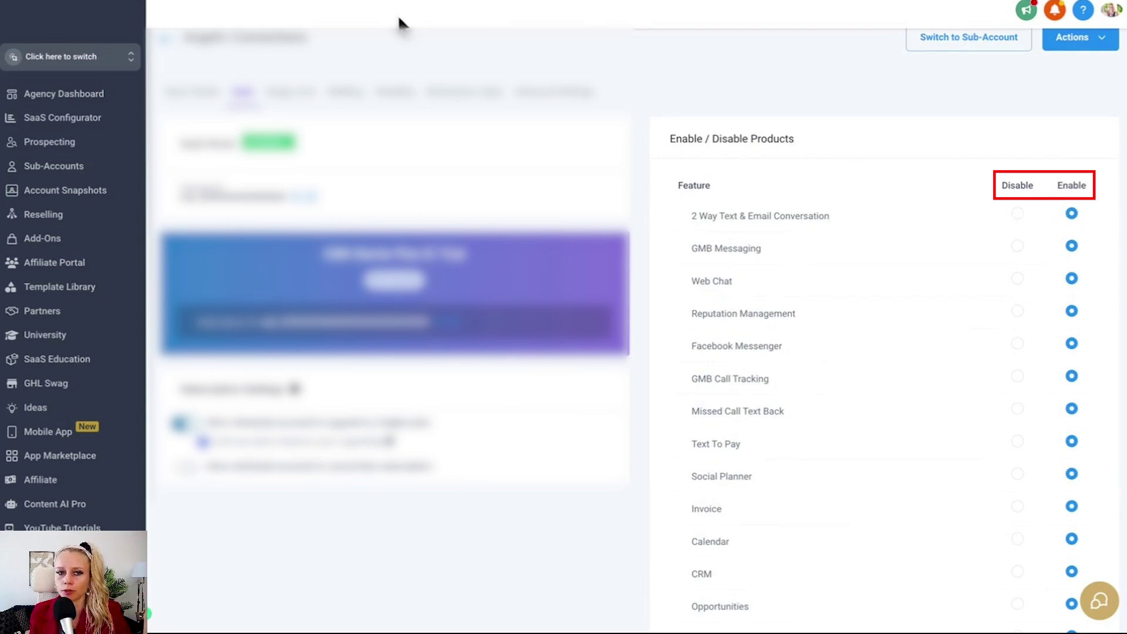
pyautogui.scroll(-5, 1011, 386)
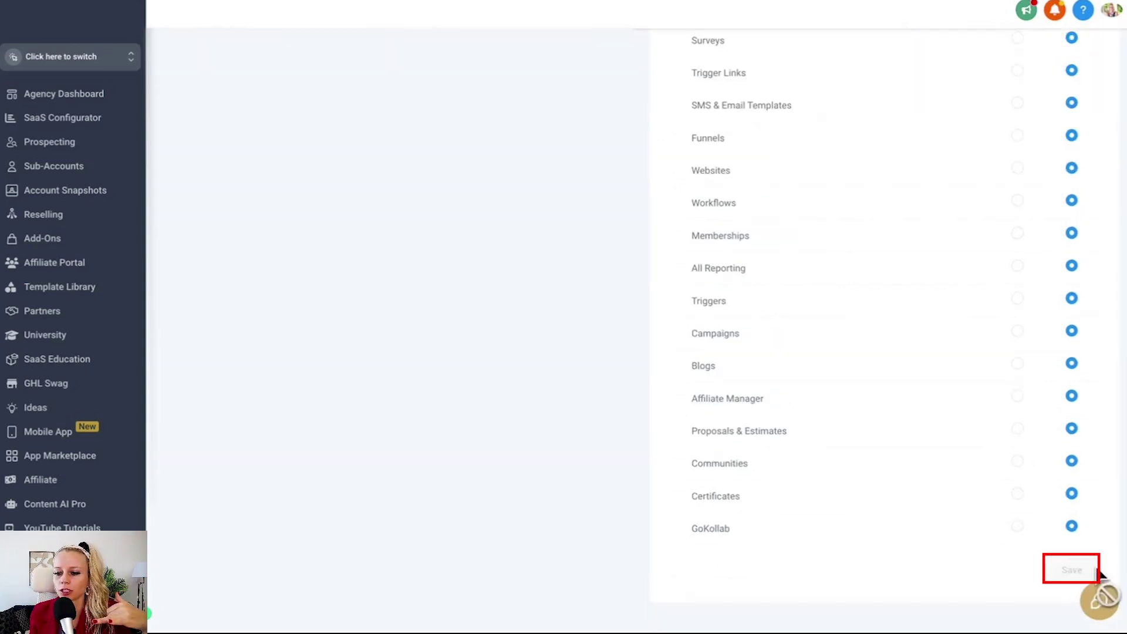
# Step: Set GoKollab to Disable in the sub-account's product list and save
pyautogui.click(1016, 527)
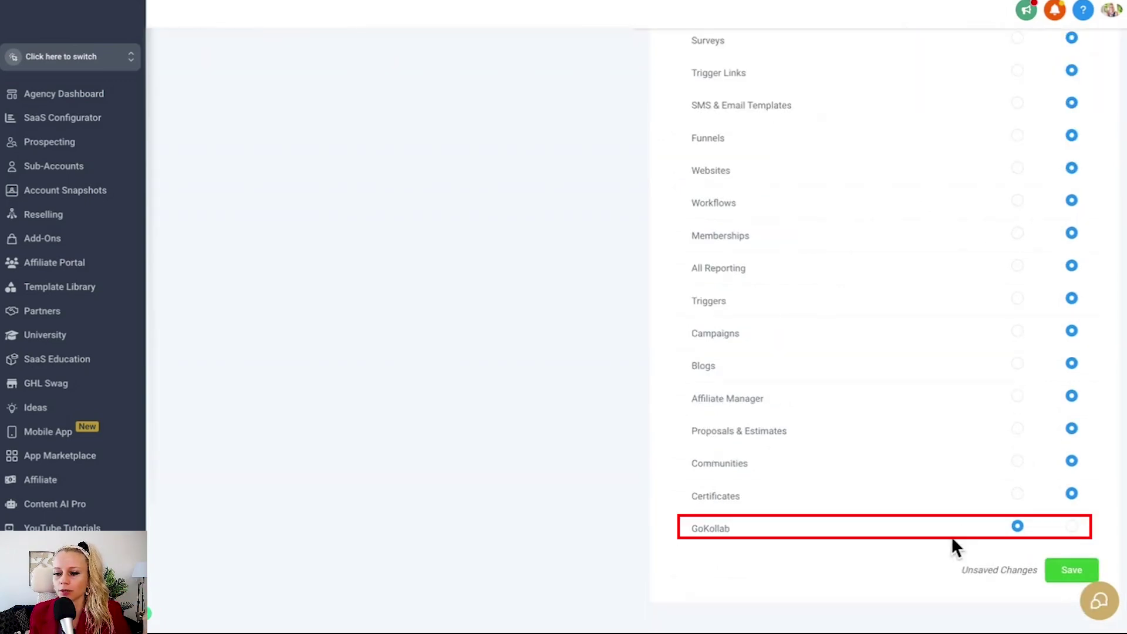
pyautogui.click(1071, 570)
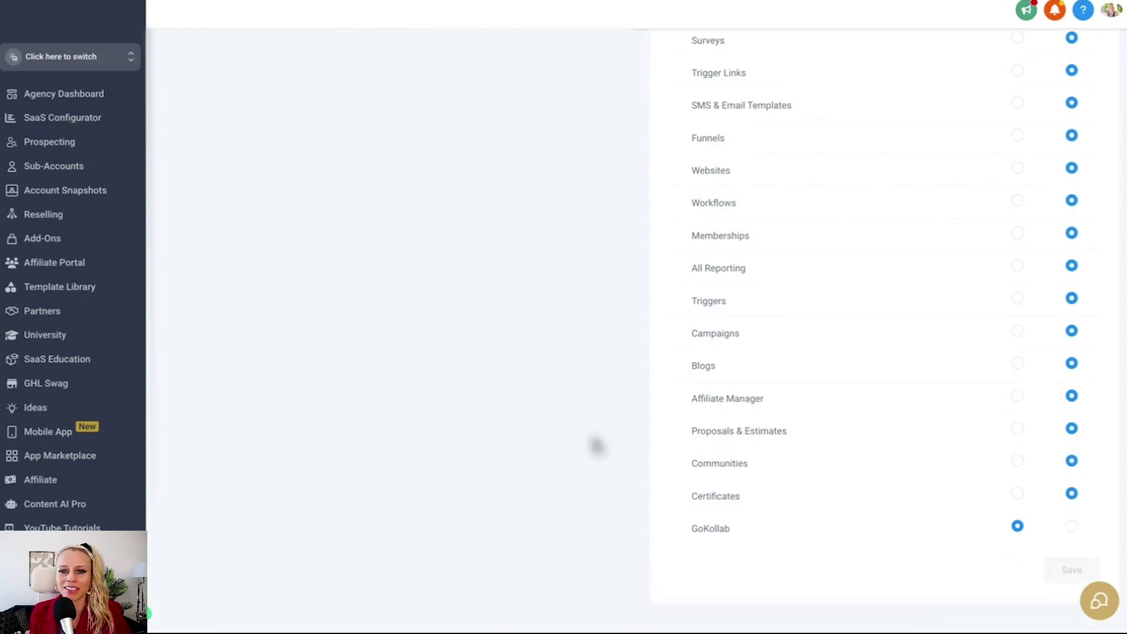